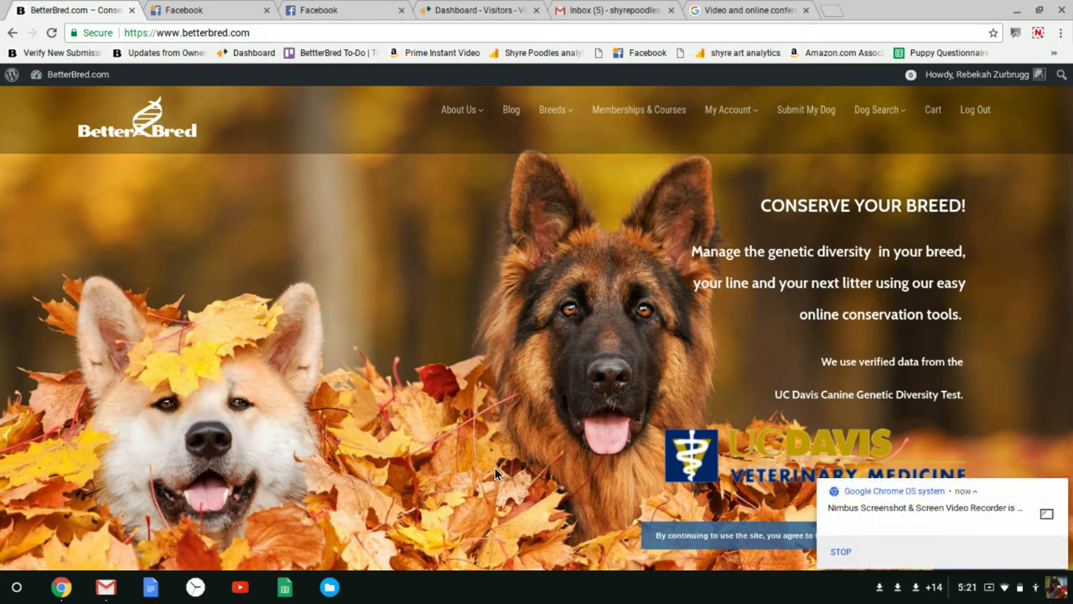
Go to My Dogs under My Account to list active dogs with Outlier Index and relatedness scores
{"action": "left_click", "coordinate": [725, 121]}
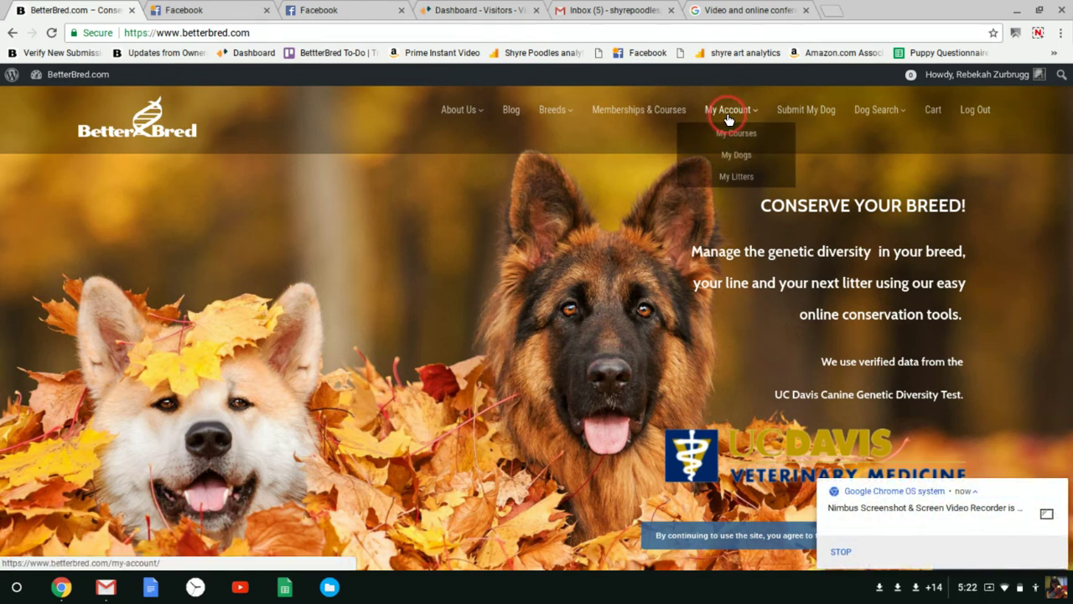
{"action": "left_click", "coordinate": [726, 178]}
{"action": "left_click", "coordinate": [737, 155]}
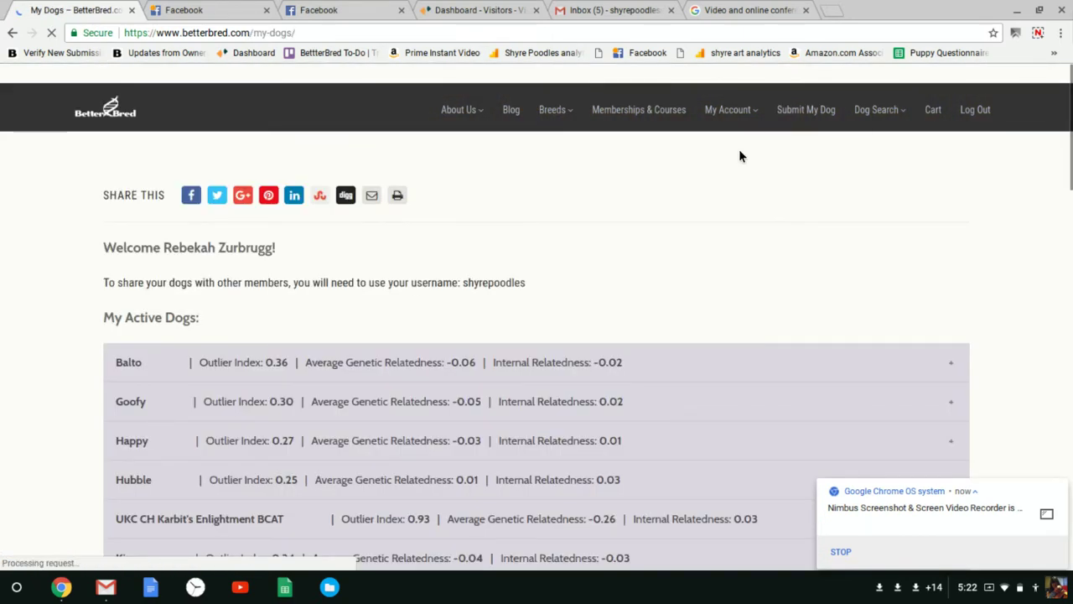
{"action": "left_click", "coordinate": [503, 215]}
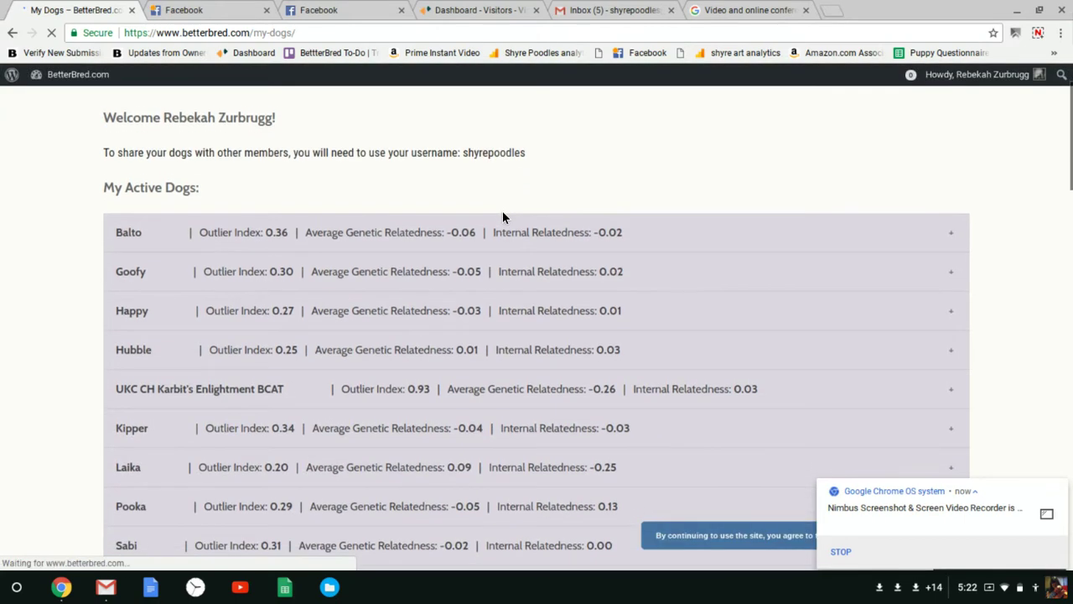
Expand Kipper's entry, then expand Sanguine Ashes to show photo, sire, dam and 2014-09-26 birth date
{"action": "scroll", "coordinate": [503, 216], "scroll_direction": "down", "scroll_amount": 3}
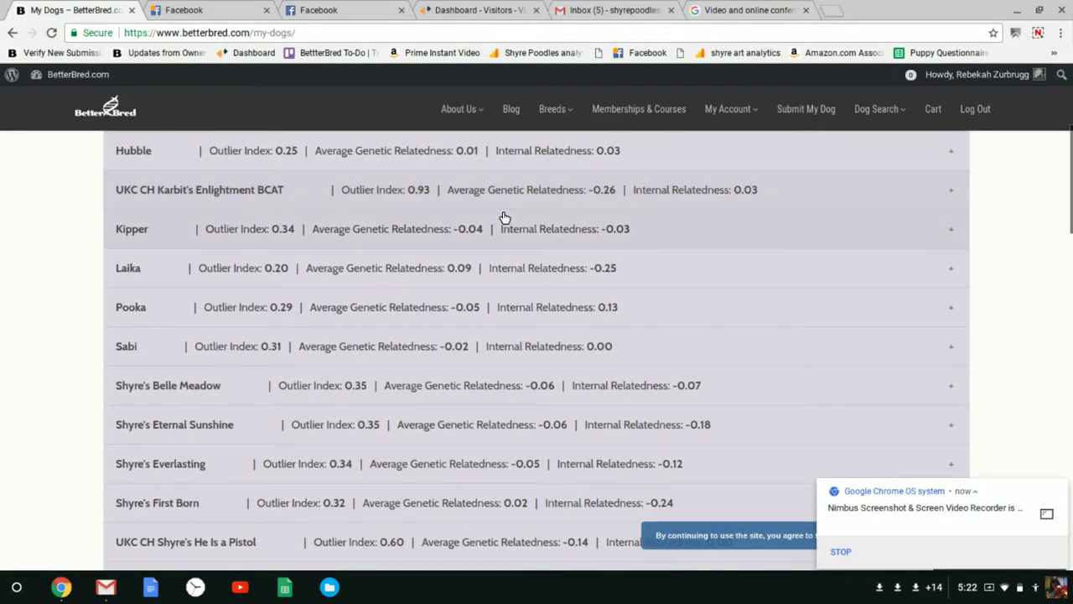
{"action": "left_click", "coordinate": [476, 222]}
{"action": "scroll", "coordinate": [474, 238], "scroll_direction": "down", "scroll_amount": 3}
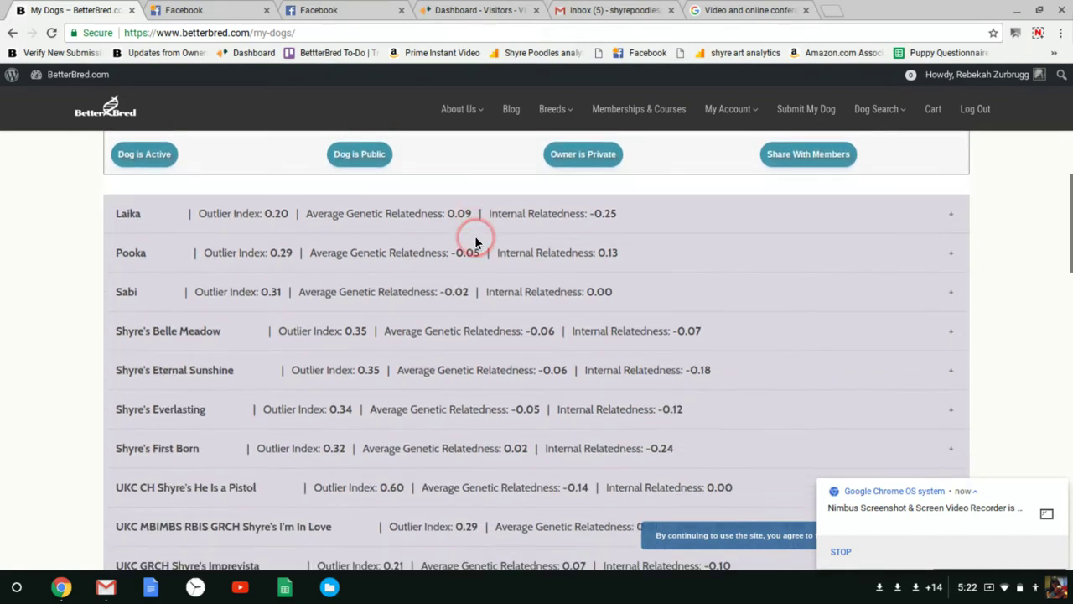
{"action": "scroll", "coordinate": [476, 239], "scroll_direction": "down", "scroll_amount": 3}
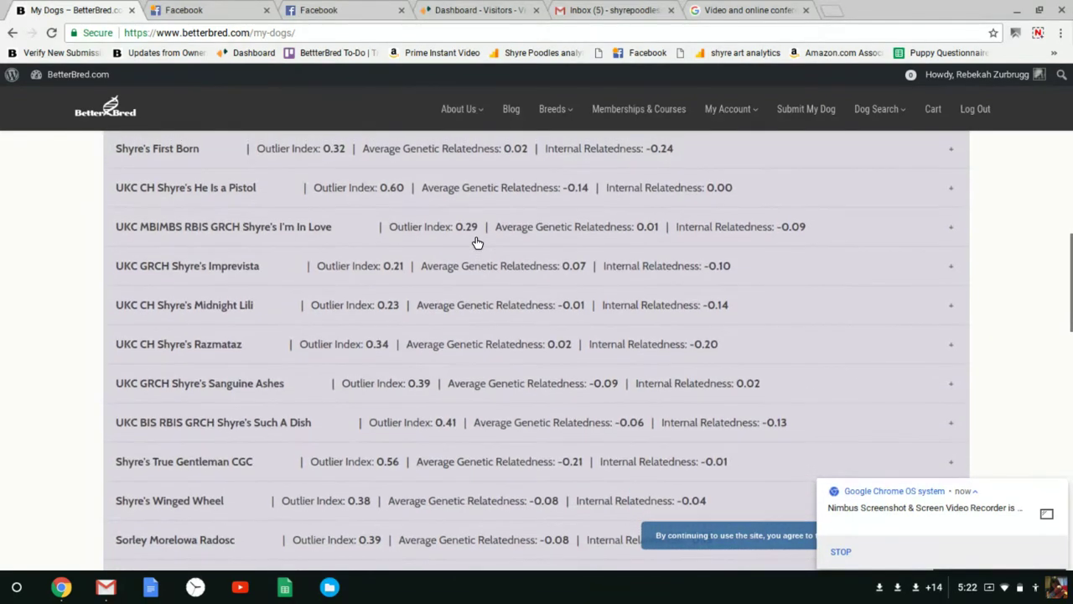
{"action": "scroll", "coordinate": [476, 242], "scroll_direction": "down", "scroll_amount": 3}
{"action": "scroll", "coordinate": [475, 242], "scroll_direction": "down", "scroll_amount": 1}
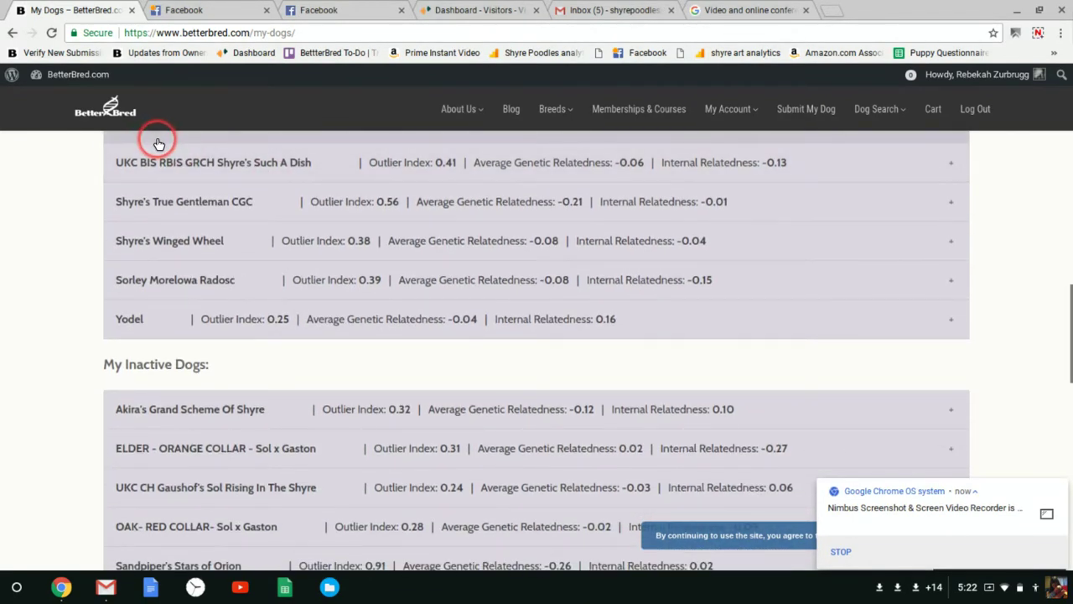
{"action": "scroll", "coordinate": [159, 141], "scroll_direction": "up", "scroll_amount": 1}
{"action": "left_click", "coordinate": [159, 161]}
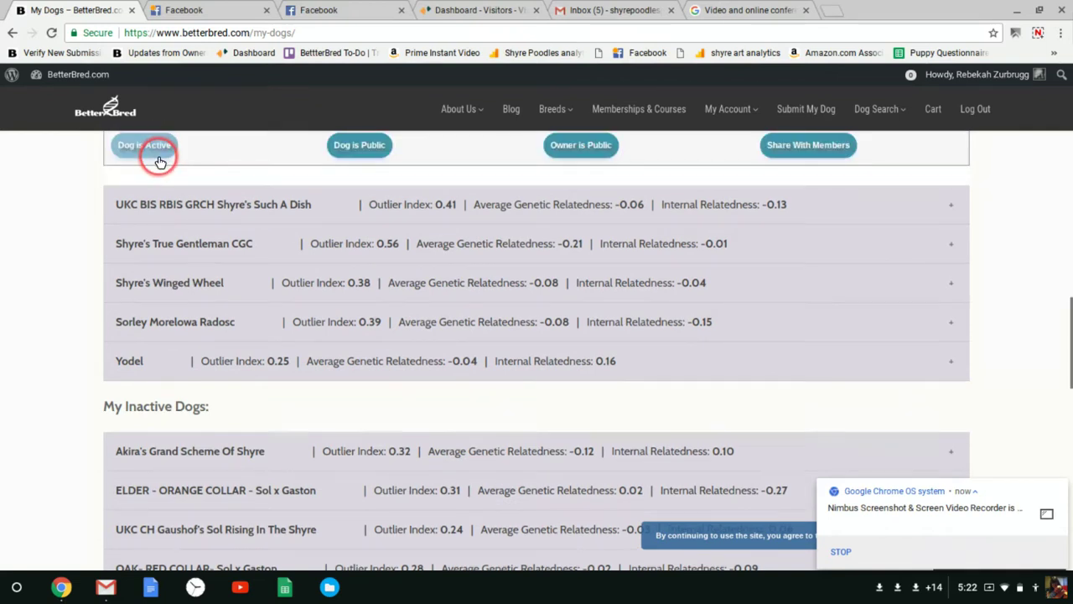
{"action": "scroll", "coordinate": [134, 201], "scroll_direction": "up", "scroll_amount": 3}
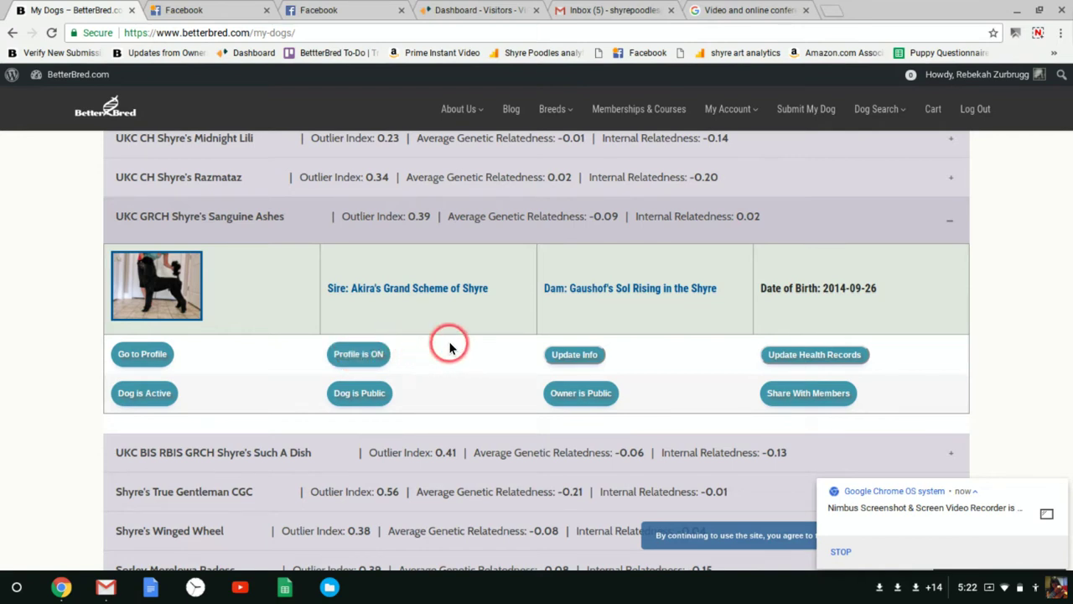
{"action": "left_click", "coordinate": [365, 353]}
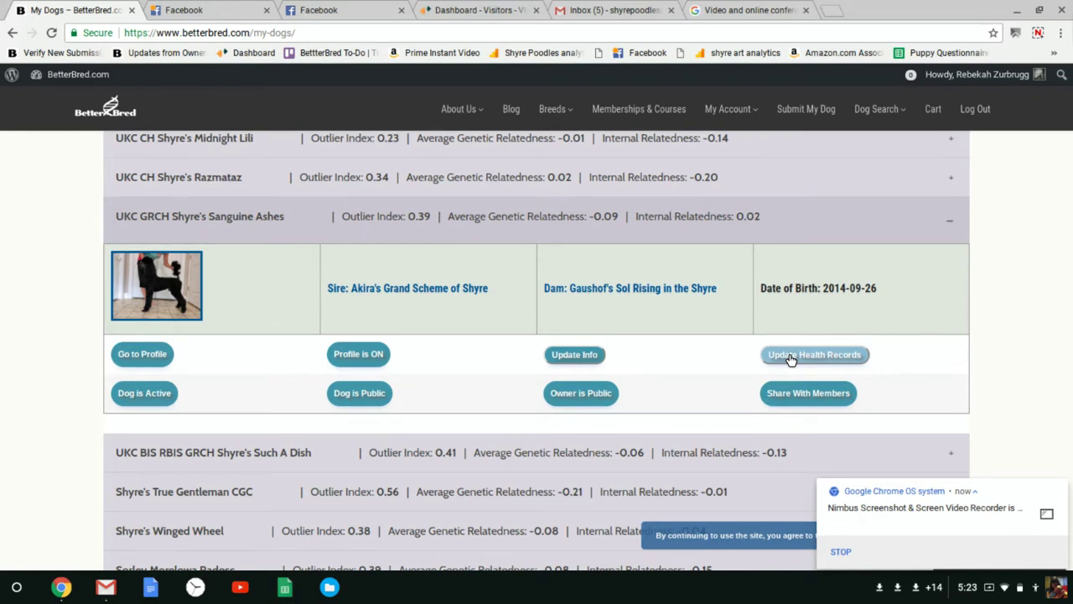
{"action": "left_click", "coordinate": [763, 351]}
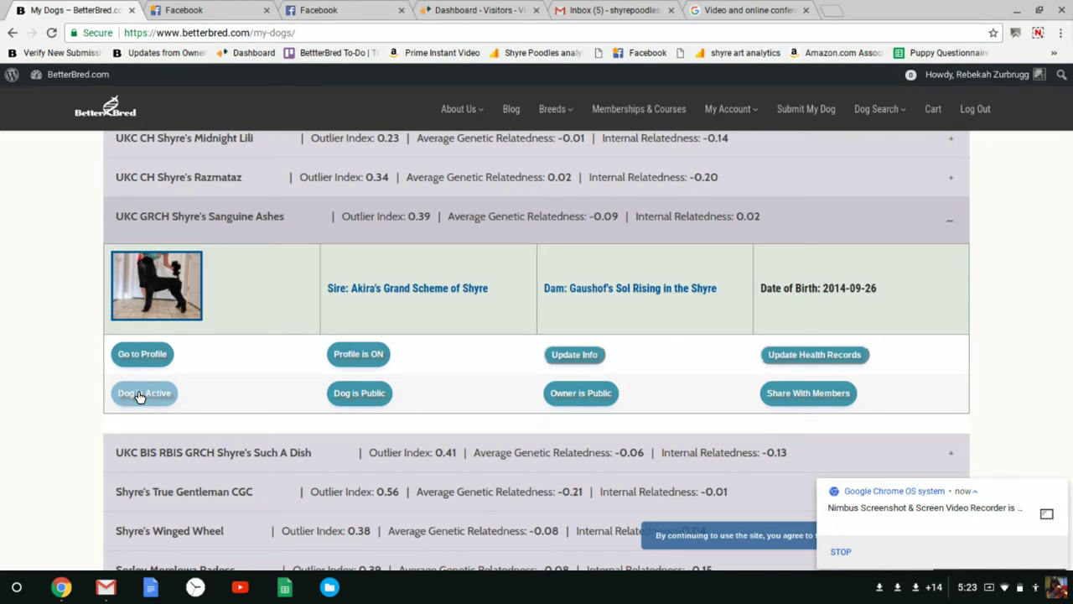
{"action": "left_click", "coordinate": [341, 400]}
{"action": "left_click", "coordinate": [562, 394]}
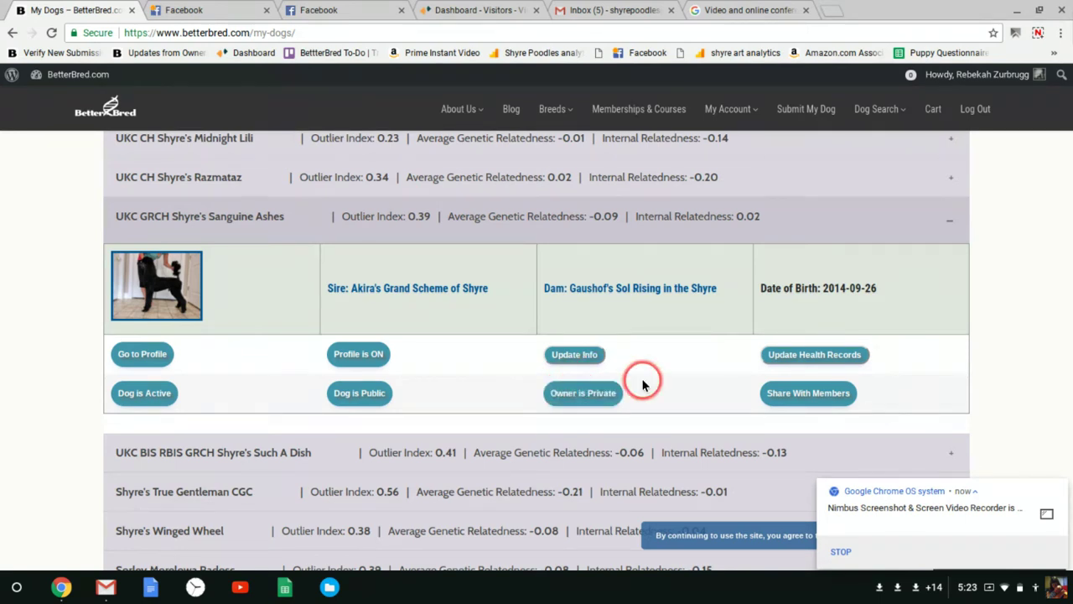
{"action": "left_click", "coordinate": [543, 365]}
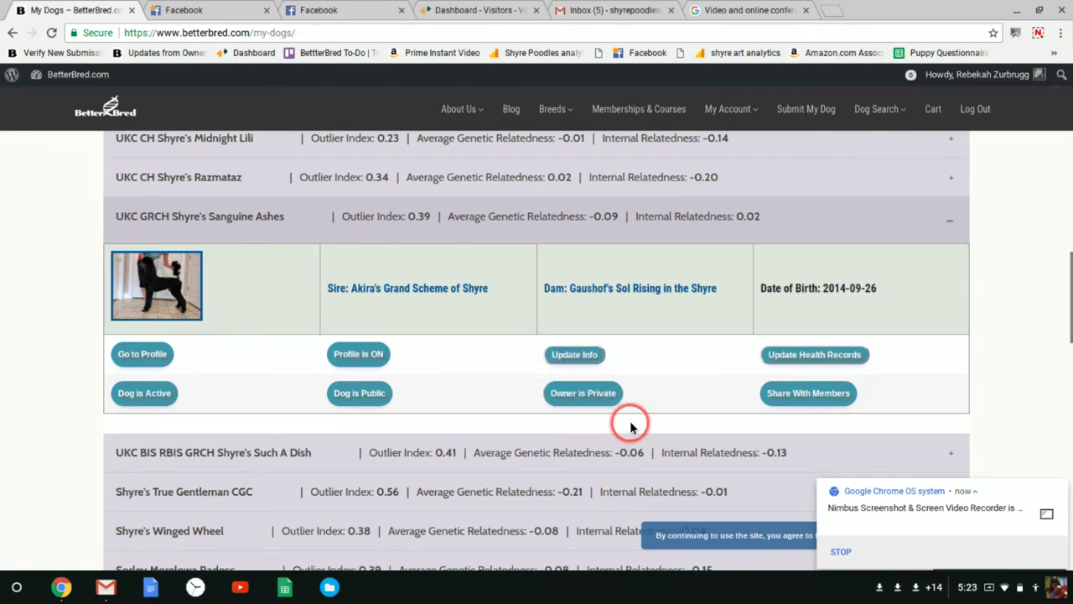
{"action": "left_click", "coordinate": [583, 394]}
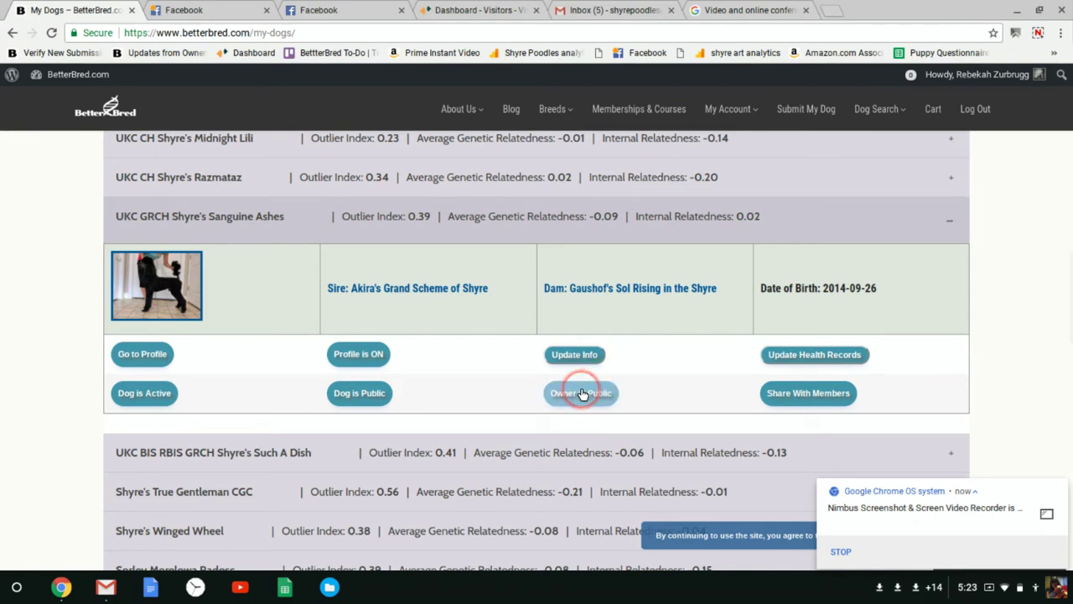
{"action": "left_click", "coordinate": [691, 394]}
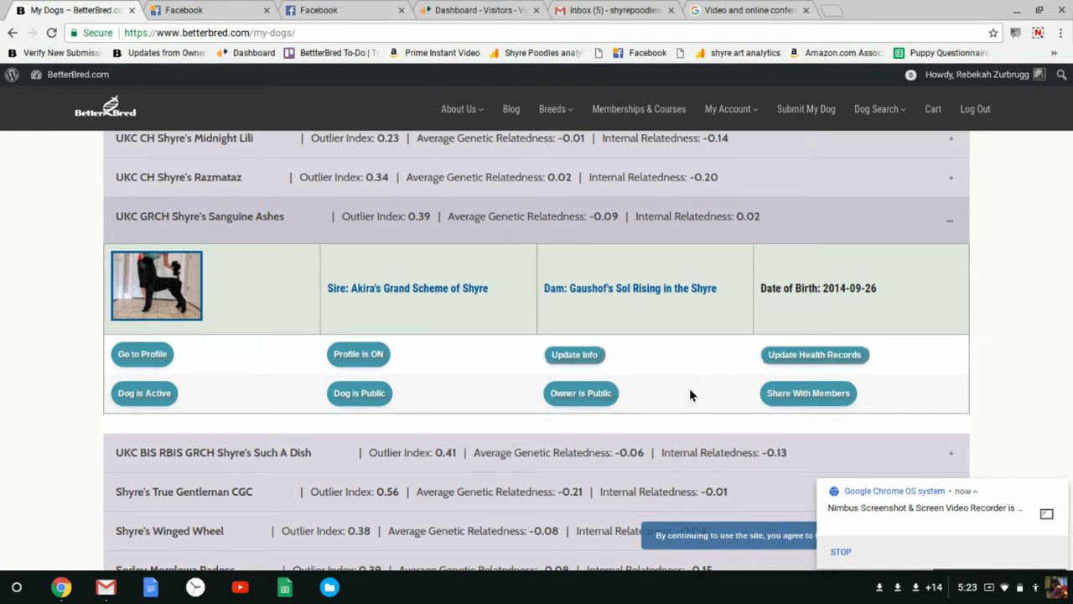
{"action": "left_click", "coordinate": [636, 397]}
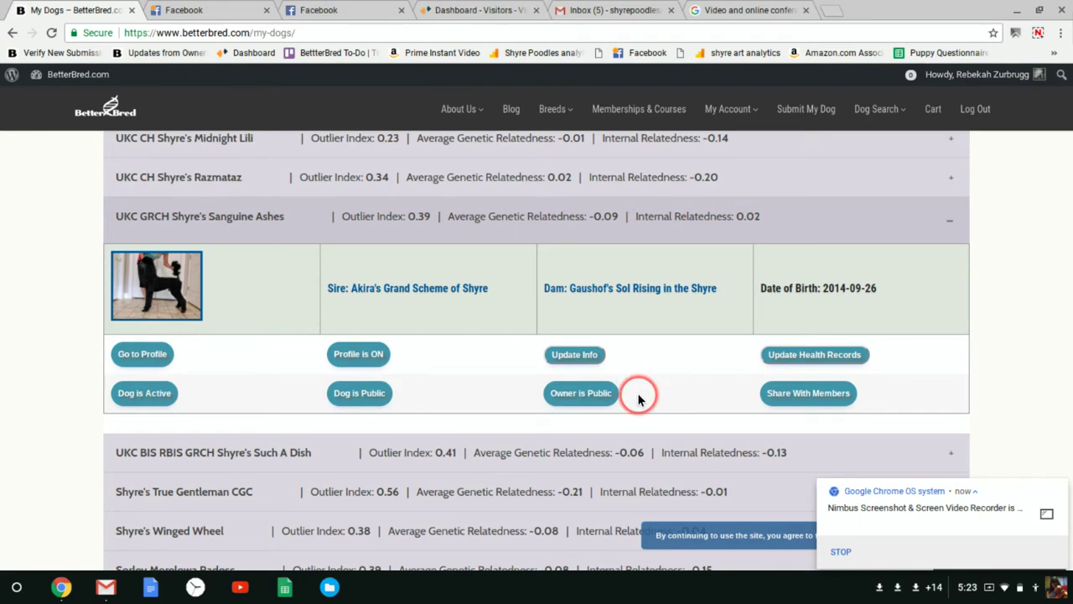
{"action": "left_click", "coordinate": [841, 398]}
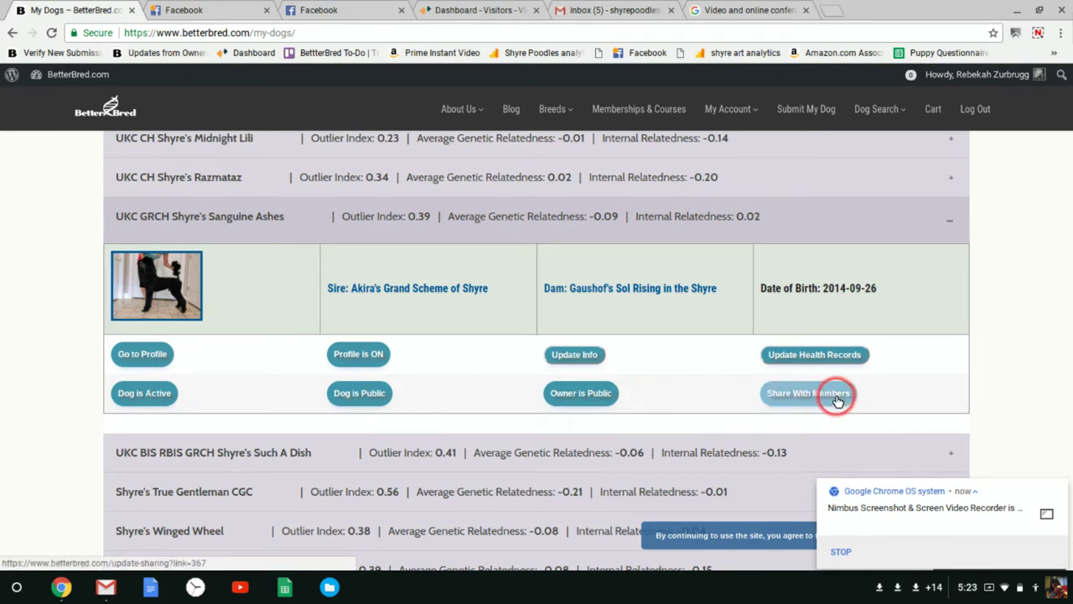
{"action": "left_click", "coordinate": [474, 355]}
{"action": "left_click", "coordinate": [462, 371]}
{"action": "left_click", "coordinate": [689, 381]}
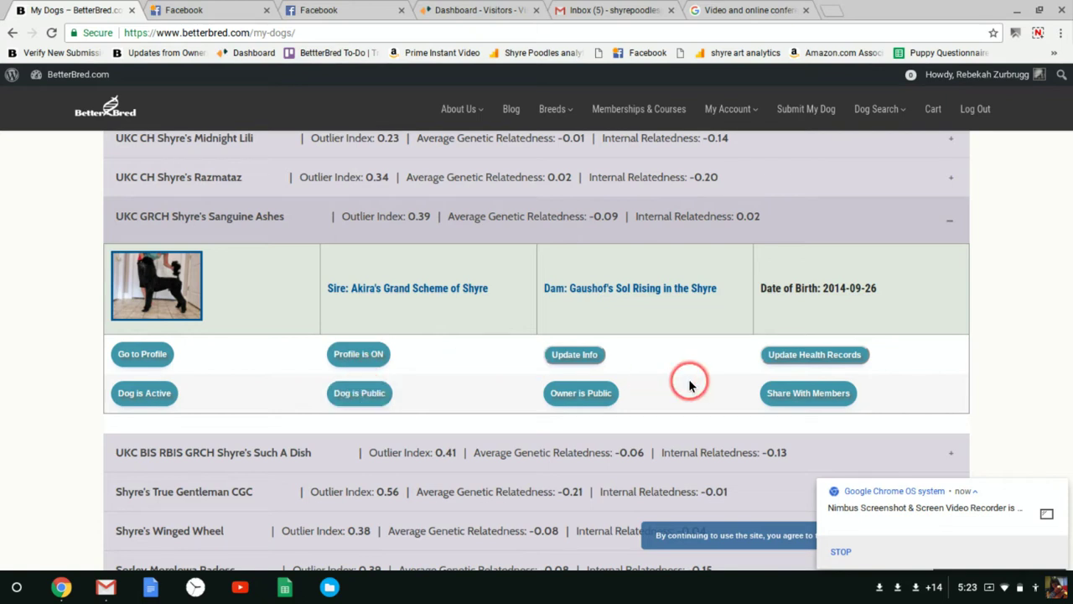
{"action": "left_click", "coordinate": [781, 393]}
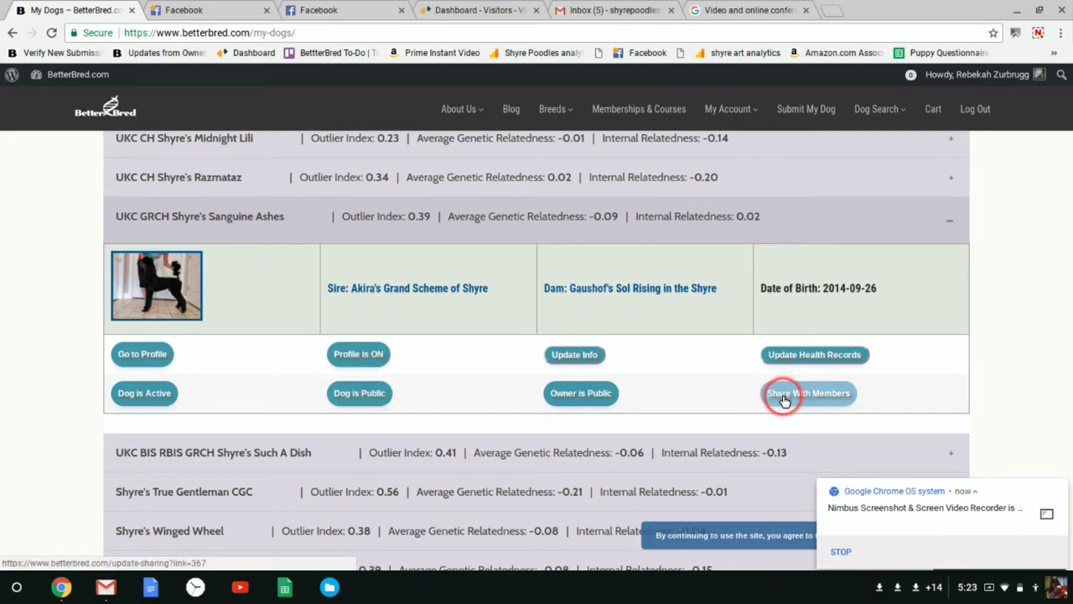
{"action": "left_click", "coordinate": [792, 487]}
{"action": "left_click", "coordinate": [834, 259]}
{"action": "left_click", "coordinate": [517, 488]}
{"action": "left_click", "coordinate": [1019, 404]}
{"action": "left_click", "coordinate": [867, 375]}
{"action": "left_click", "coordinate": [771, 404]}
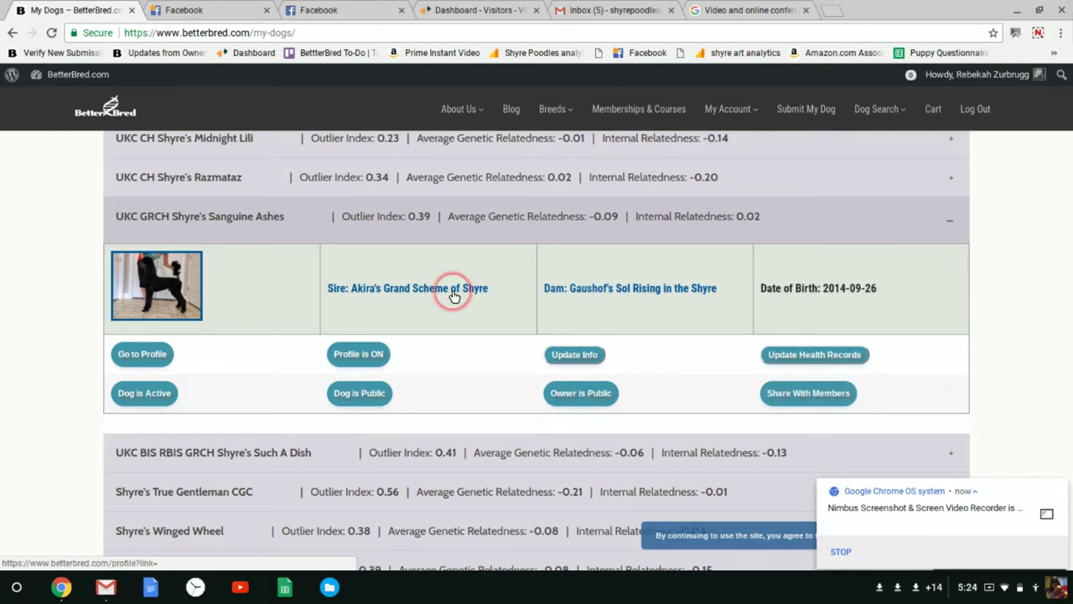
Open Sanguine Ashes' profile and show Health Information with CHIC number 112203 and Pennhip scores
{"action": "left_click", "coordinate": [131, 362]}
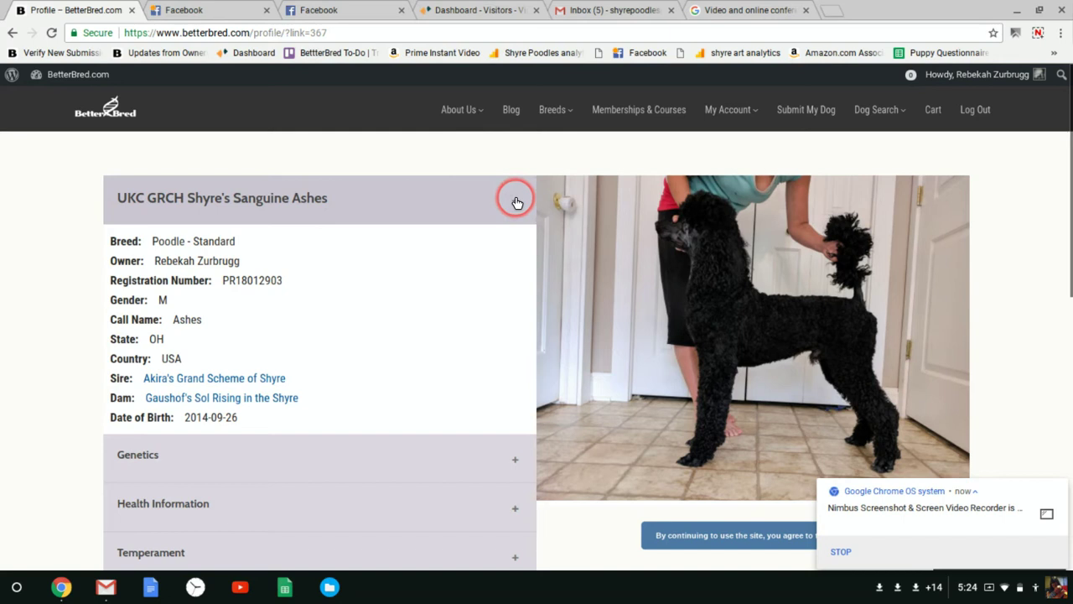
{"action": "left_click", "coordinate": [518, 203]}
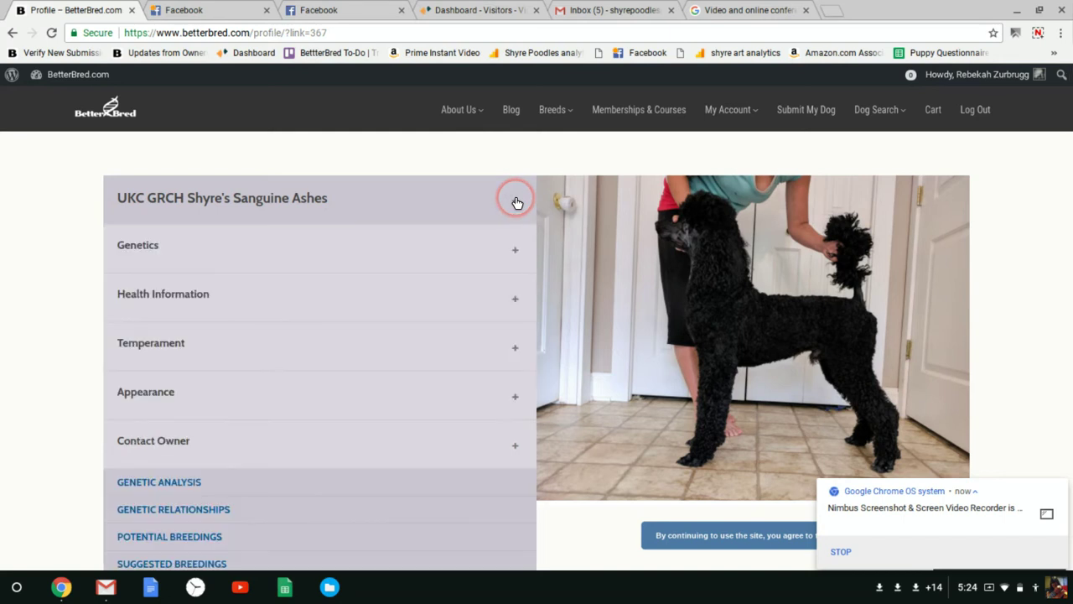
{"action": "left_click", "coordinate": [385, 255]}
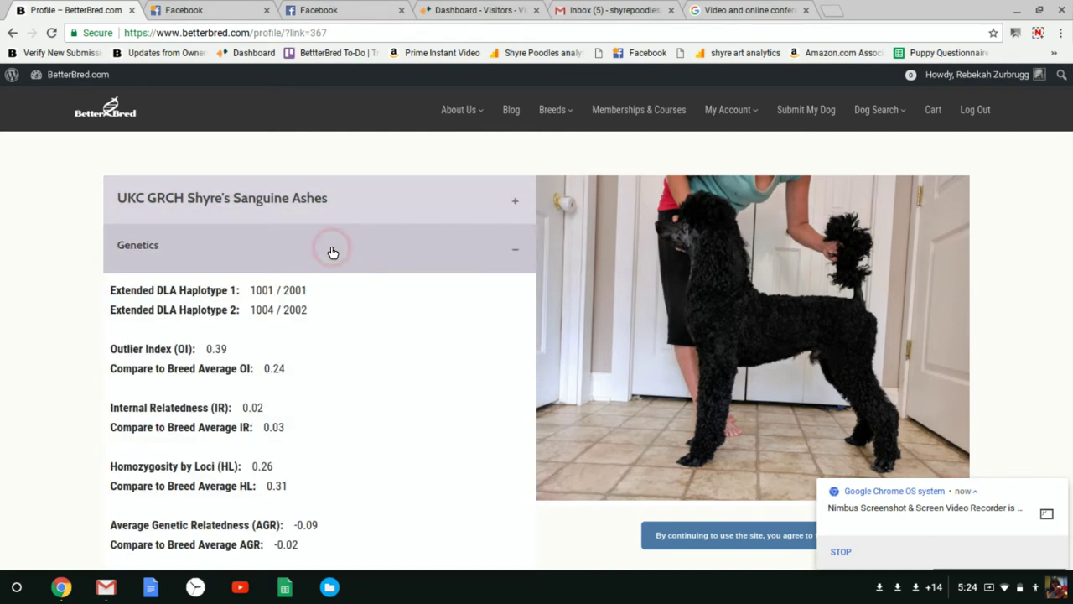
{"action": "left_click", "coordinate": [463, 243]}
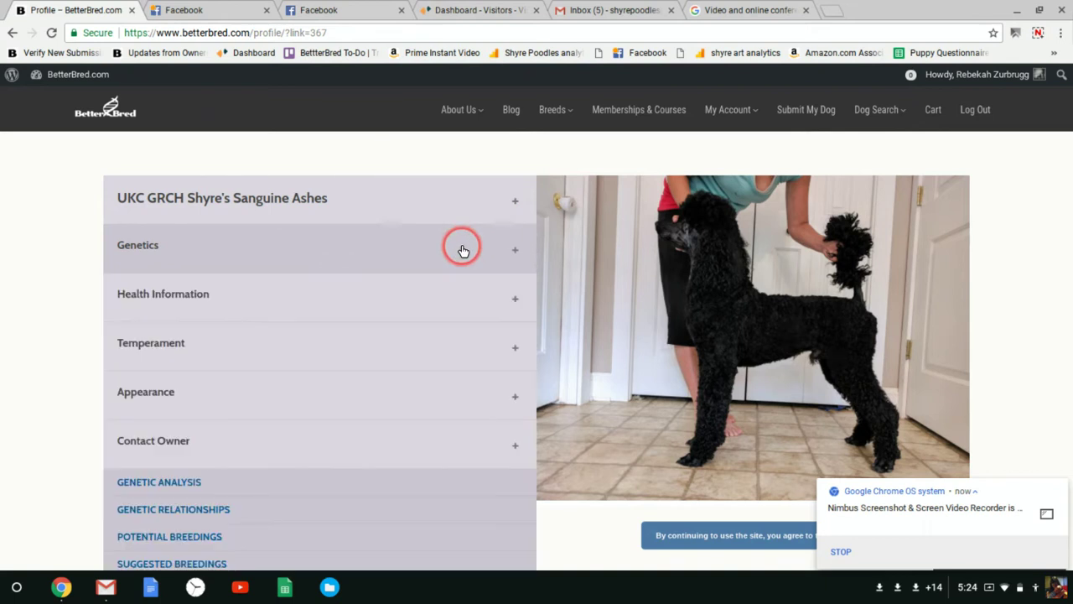
{"action": "left_click", "coordinate": [350, 295]}
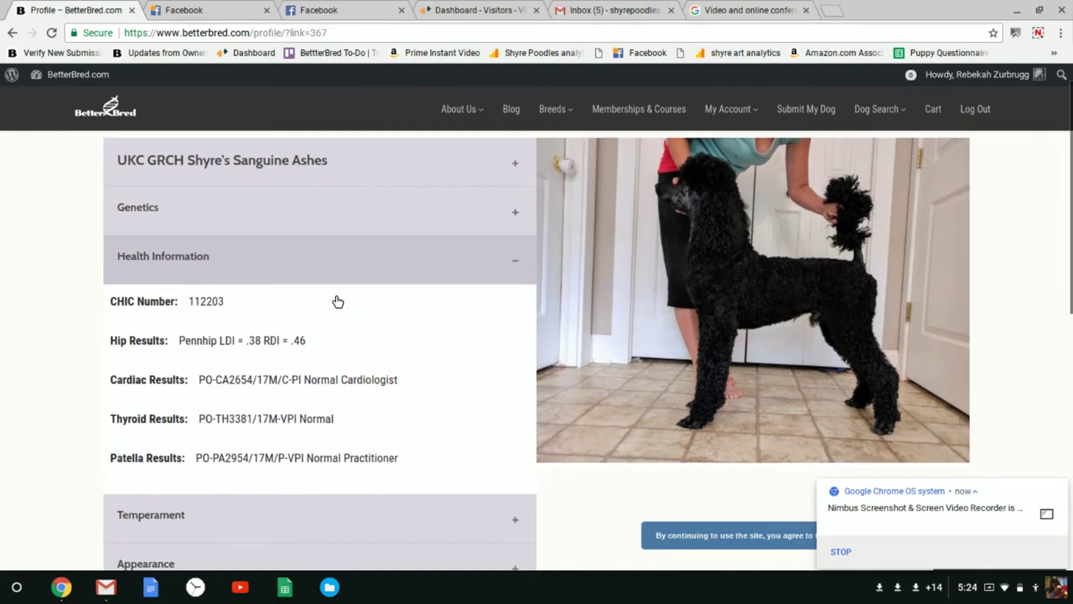
{"action": "left_click", "coordinate": [75, 290]}
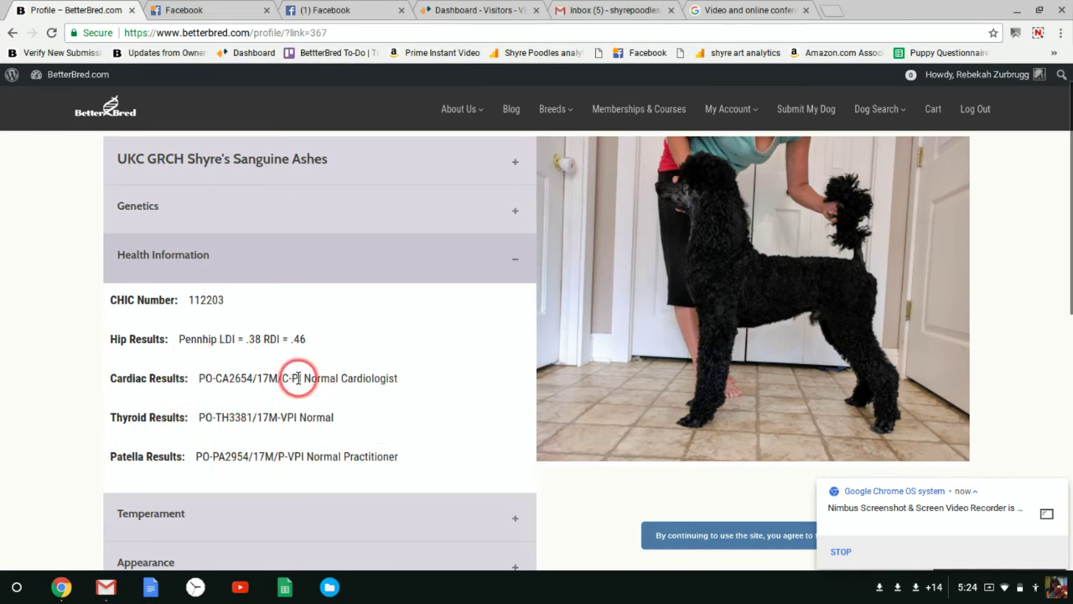
Read the Temperament and Appearance sections, then collapse them along with Health Information
{"action": "scroll", "coordinate": [313, 378], "scroll_direction": "down", "scroll_amount": 3}
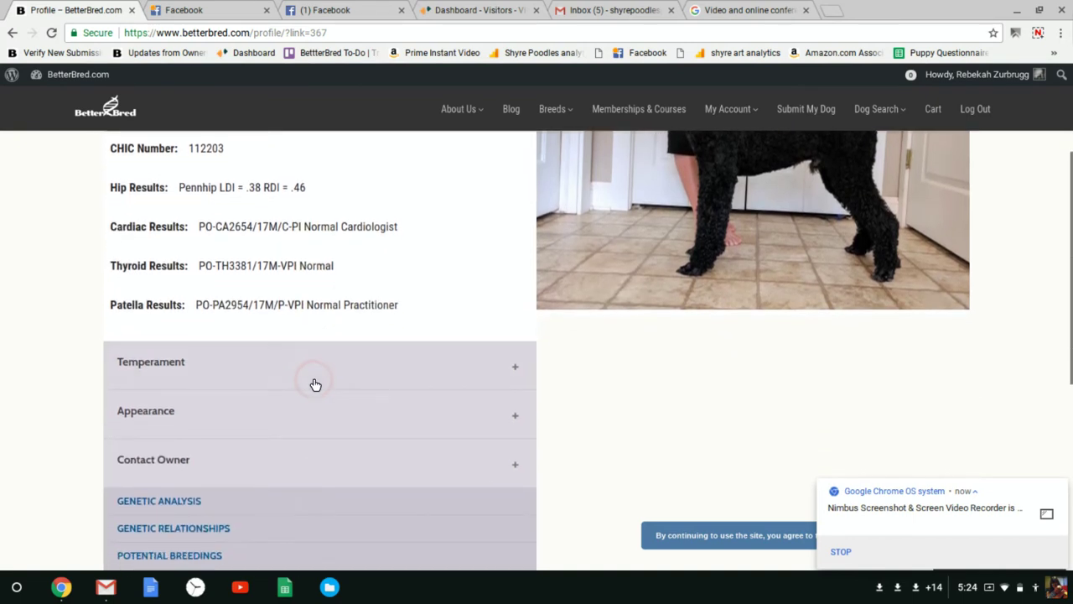
{"action": "left_click", "coordinate": [325, 374]}
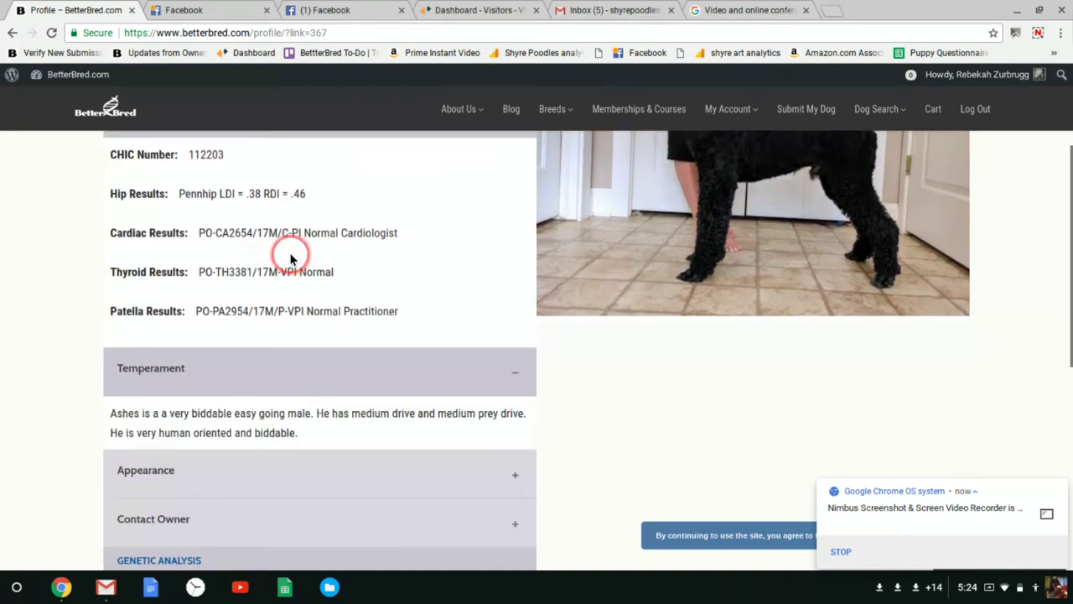
{"action": "scroll", "coordinate": [285, 252], "scroll_direction": "up", "scroll_amount": 2}
{"action": "left_click", "coordinate": [226, 262]}
{"action": "scroll", "coordinate": [226, 263], "scroll_direction": "down", "scroll_amount": 3}
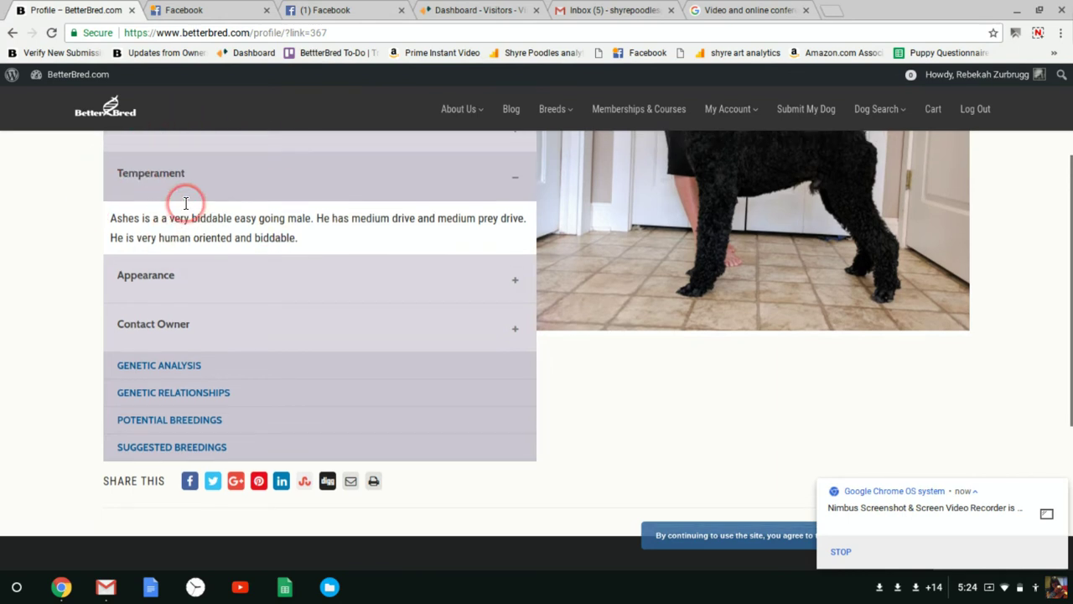
{"action": "scroll", "coordinate": [184, 206], "scroll_direction": "up", "scroll_amount": 2}
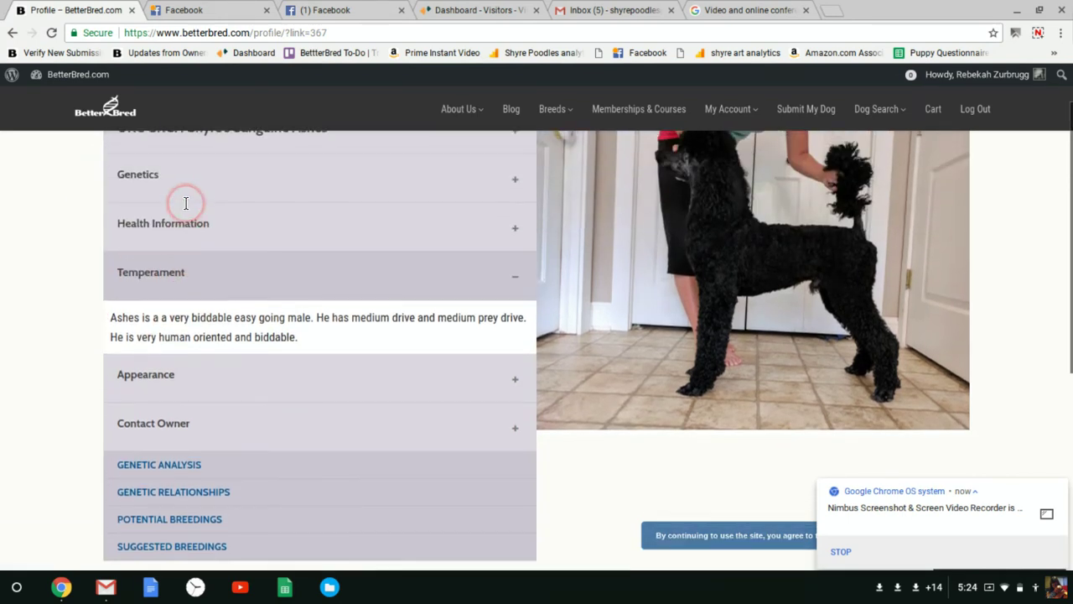
{"action": "left_click", "coordinate": [166, 370]}
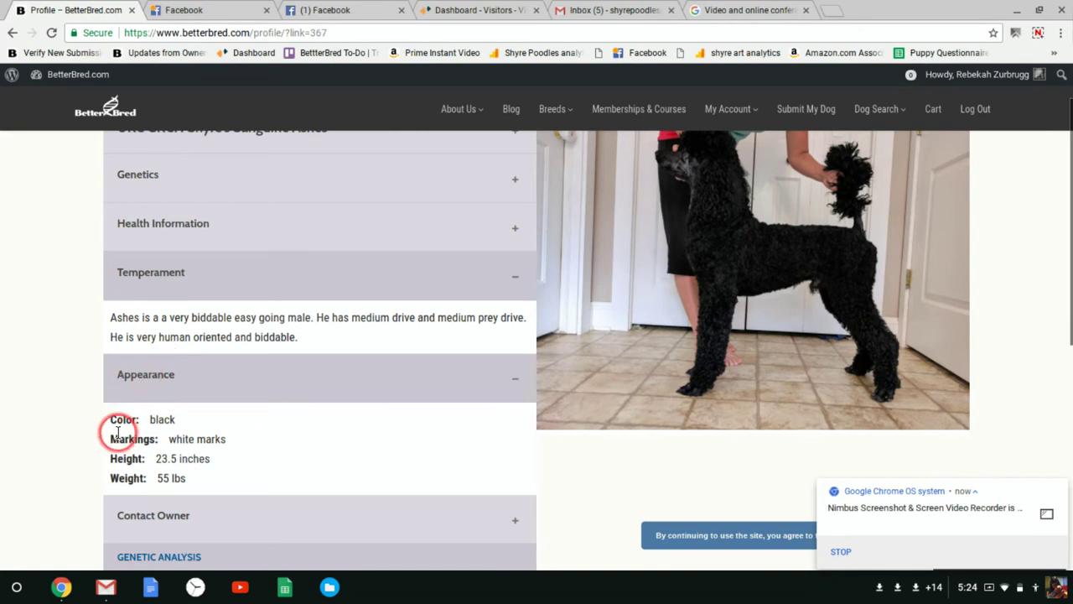
{"action": "left_click", "coordinate": [167, 373]}
{"action": "left_click", "coordinate": [172, 287]}
Review the Contact Owner form, then close it
{"action": "left_click", "coordinate": [193, 368]}
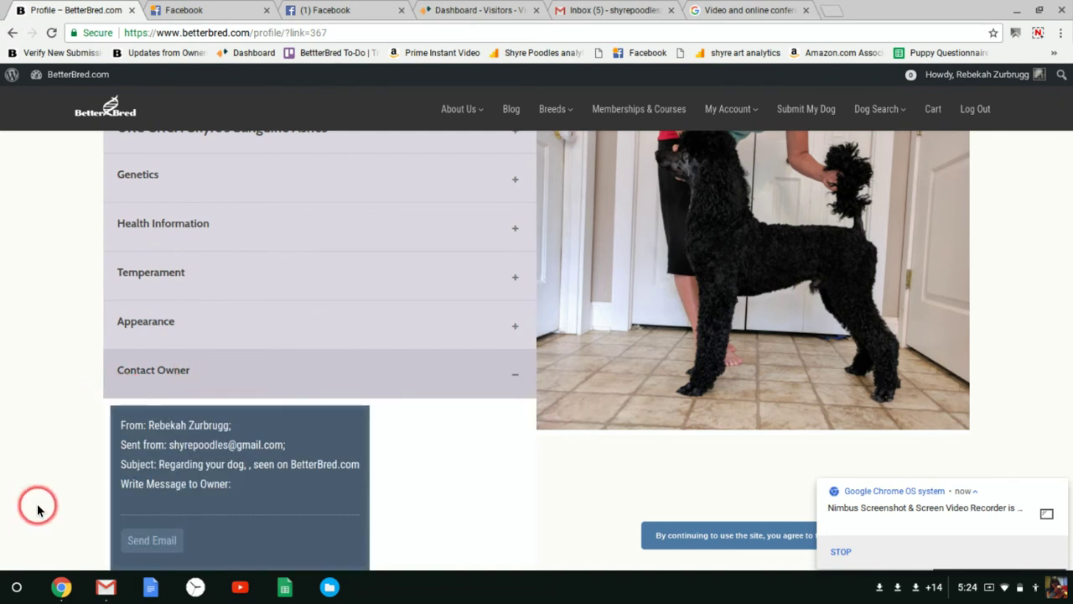
{"action": "scroll", "coordinate": [148, 416], "scroll_direction": "down", "scroll_amount": 2}
{"action": "scroll", "coordinate": [149, 416], "scroll_direction": "down", "scroll_amount": 5}
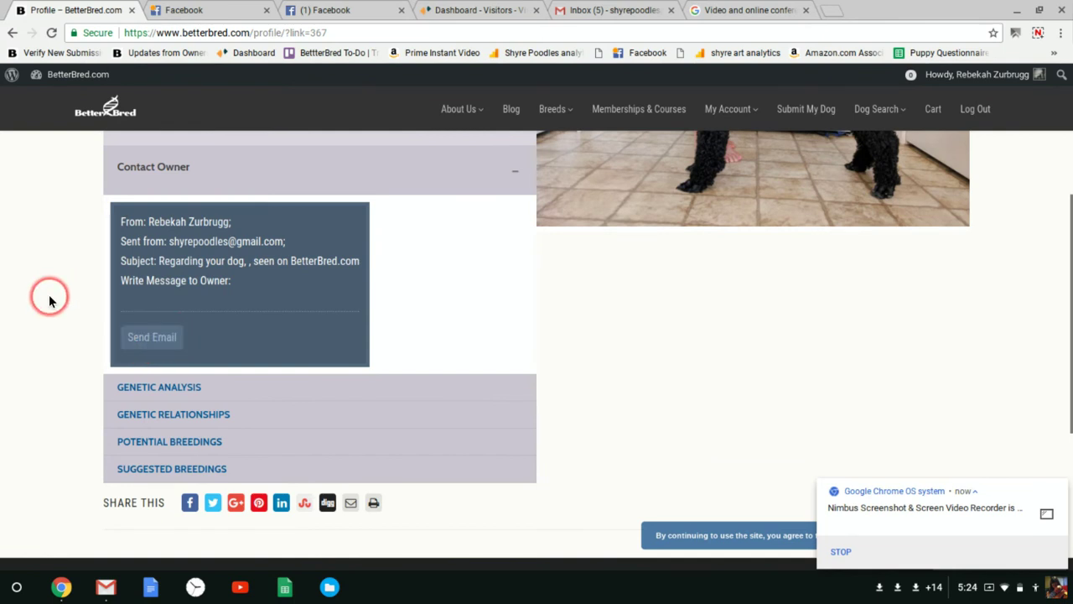
{"action": "scroll", "coordinate": [48, 299], "scroll_direction": "down", "scroll_amount": 1}
{"action": "scroll", "coordinate": [420, 283], "scroll_direction": "up", "scroll_amount": 3}
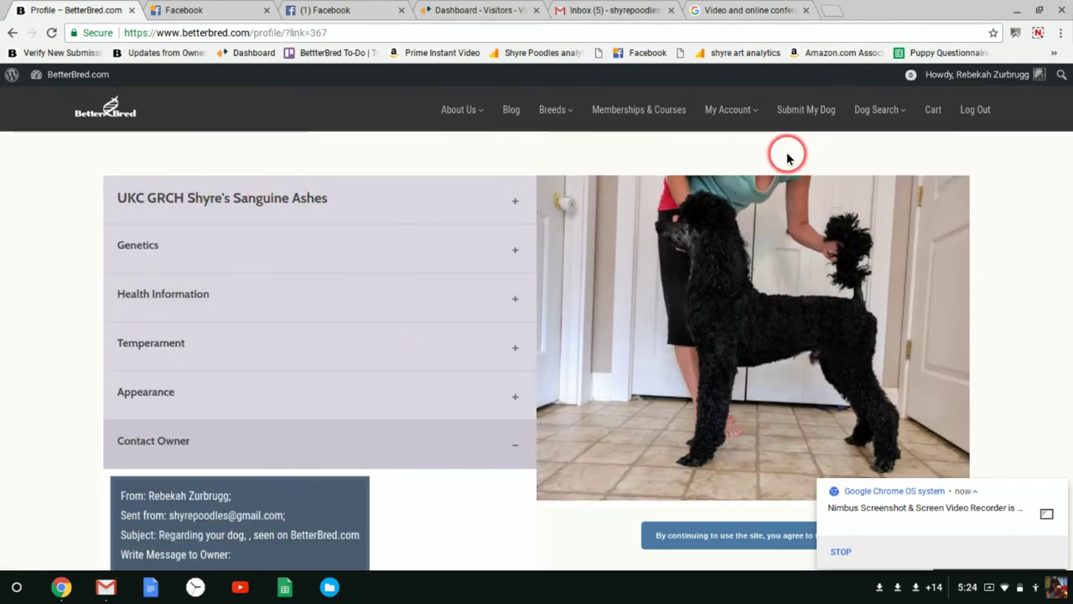
{"action": "scroll", "coordinate": [563, 189], "scroll_direction": "down", "scroll_amount": 1}
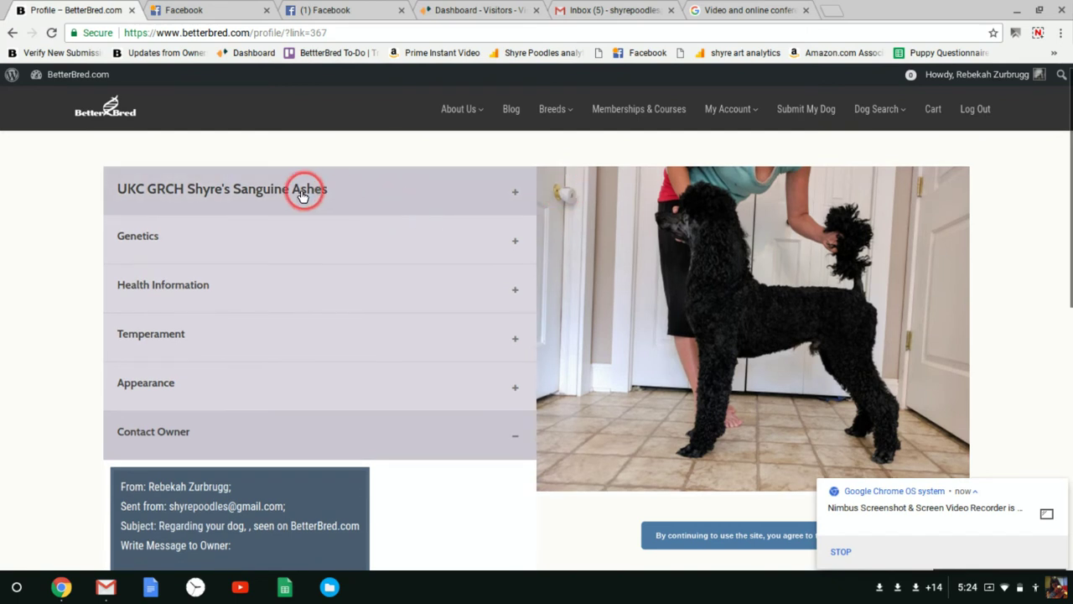
{"action": "scroll", "coordinate": [260, 243], "scroll_direction": "down", "scroll_amount": 1}
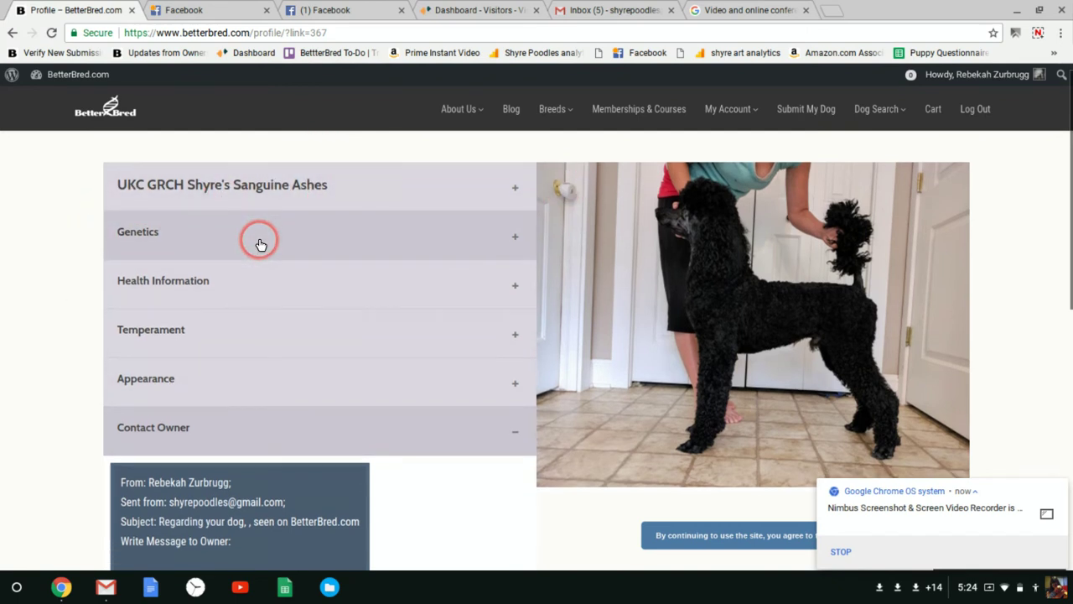
{"action": "scroll", "coordinate": [259, 240], "scroll_direction": "down", "scroll_amount": 3}
{"action": "left_click", "coordinate": [262, 160]}
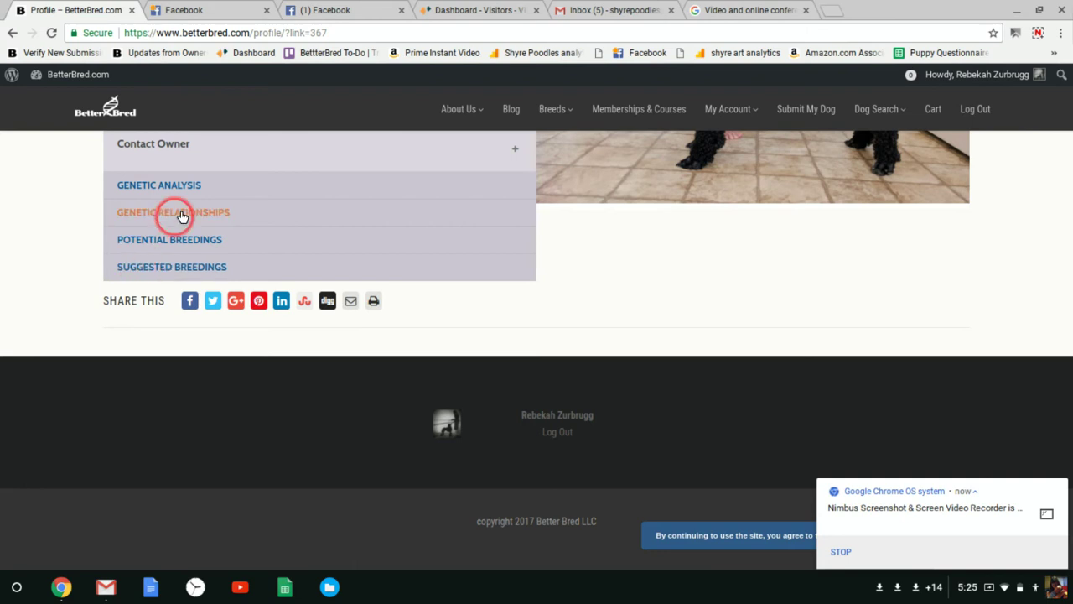
Return to the BetterBred home page via the header logo
{"action": "left_click", "coordinate": [115, 114]}
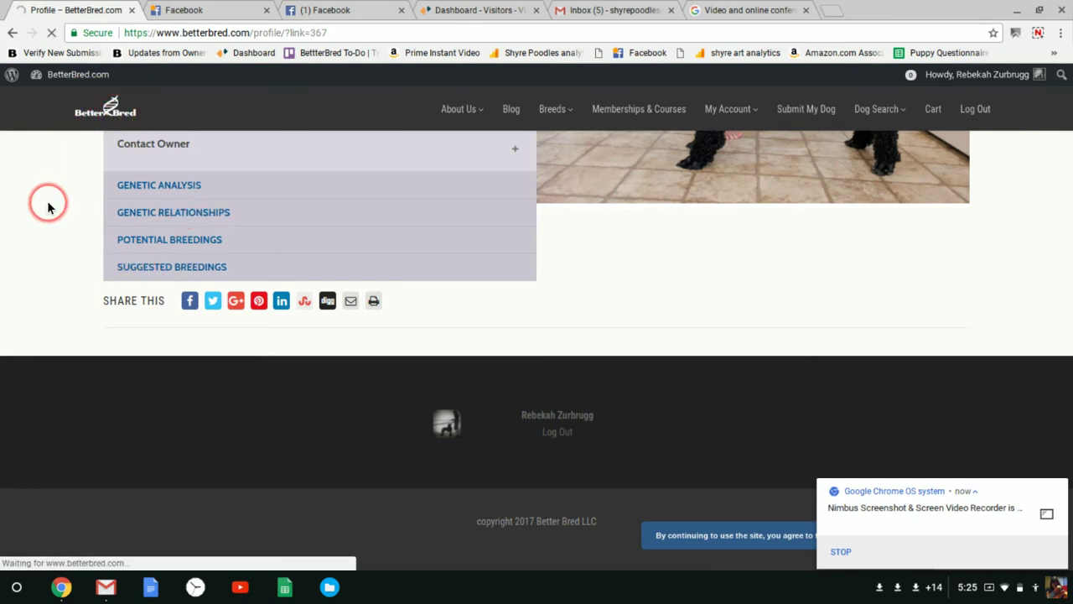